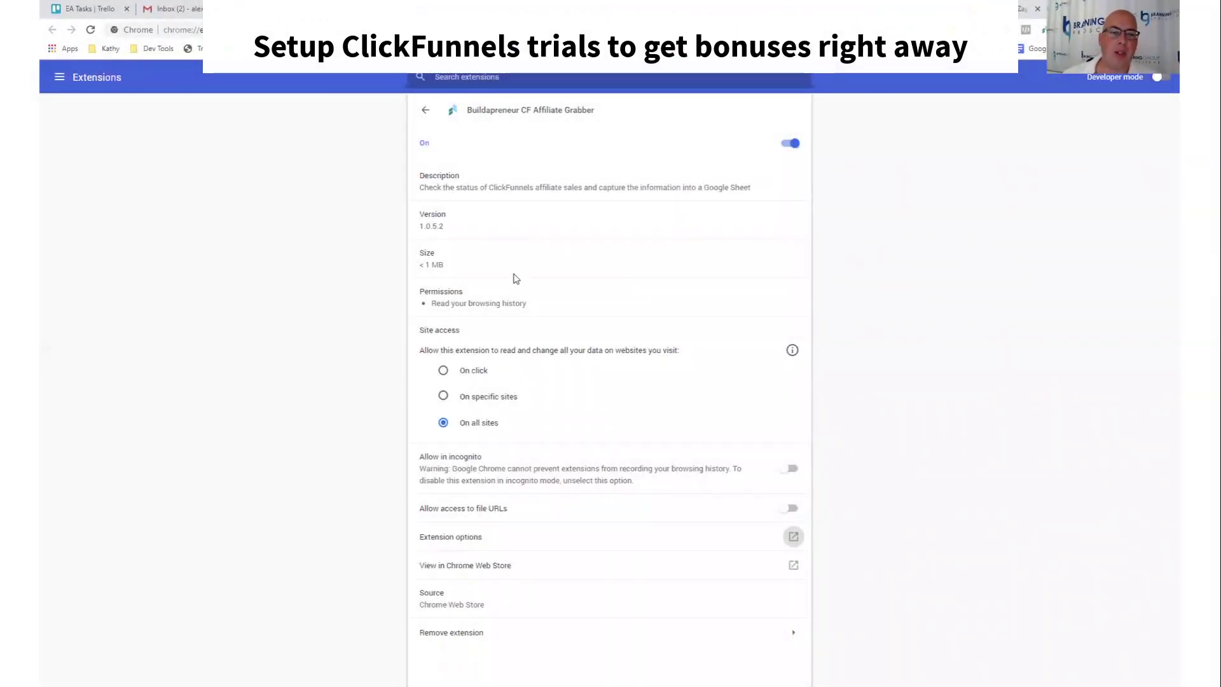
- Highlight and then deselect the affiliate grabber extension's name on its details page
{"action": "triple_click", "coordinate": [520, 112]}
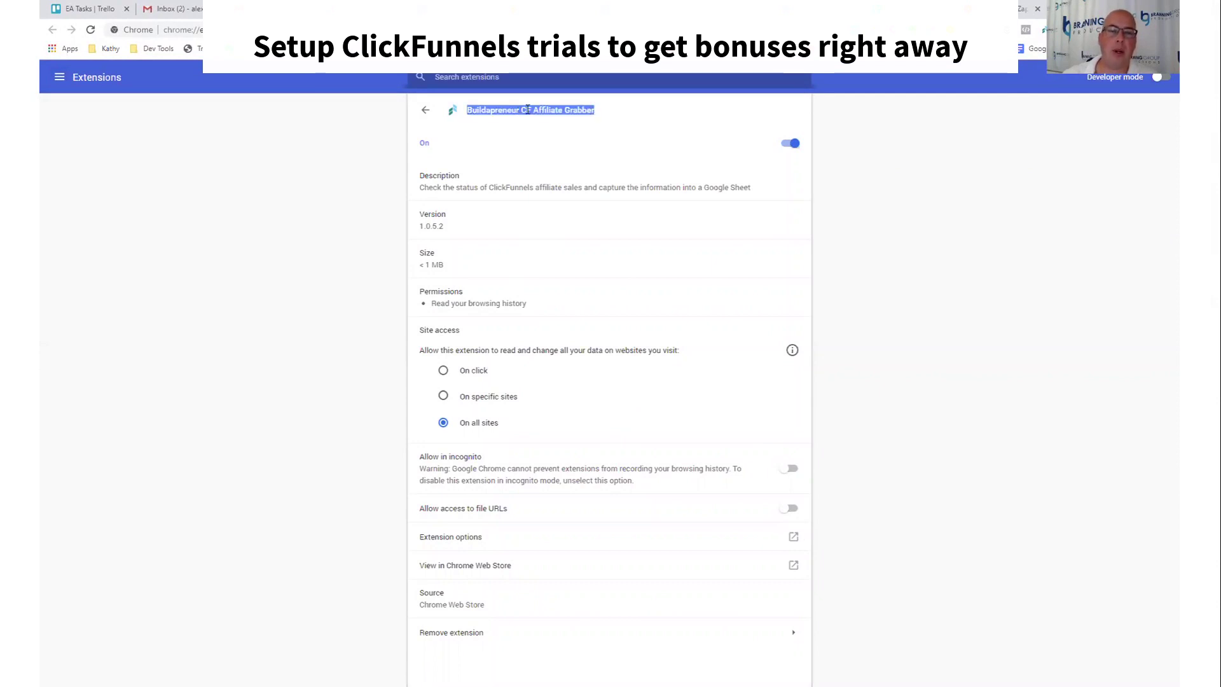
{"action": "left_click", "coordinate": [541, 112]}
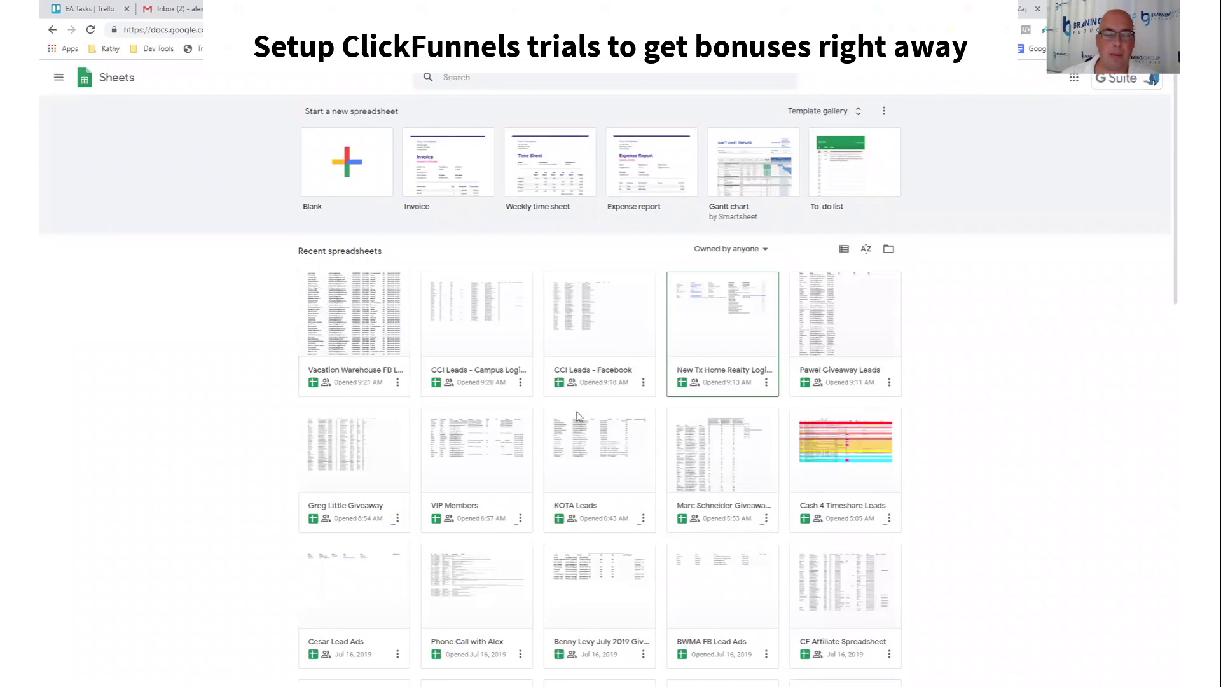
{"action": "scroll", "coordinate": [631, 495], "scroll_direction": "down", "scroll_amount": 2}
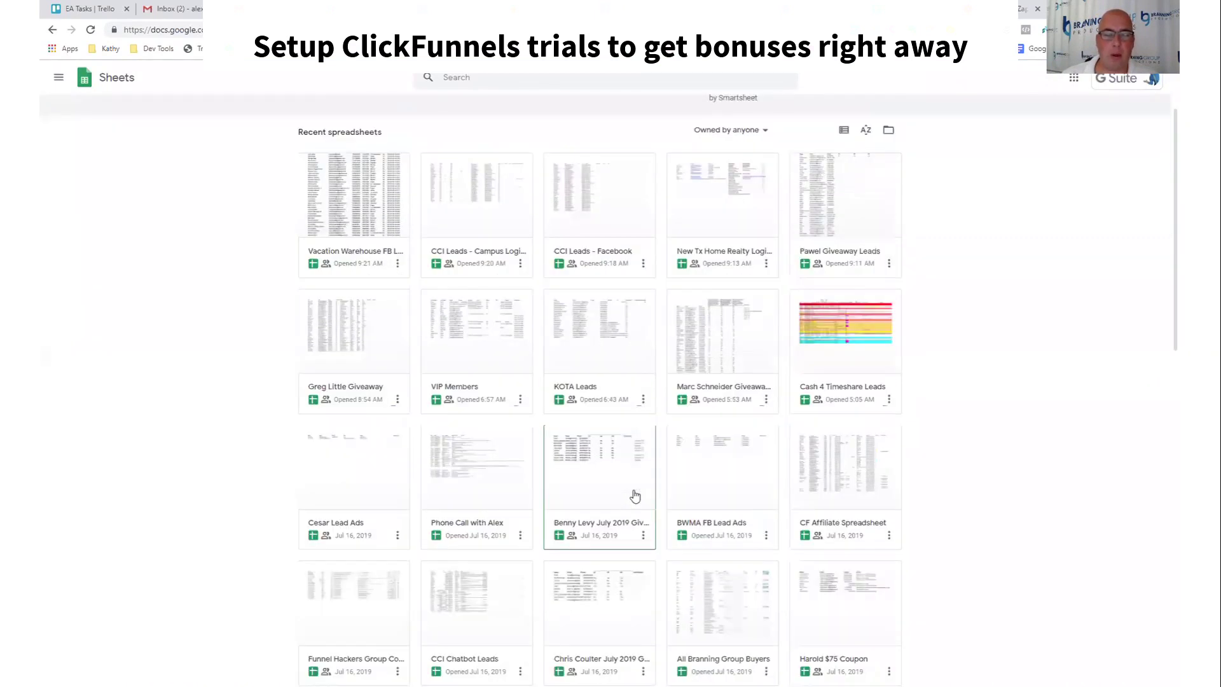
{"action": "scroll", "coordinate": [573, 458], "scroll_direction": "down", "scroll_amount": 2}
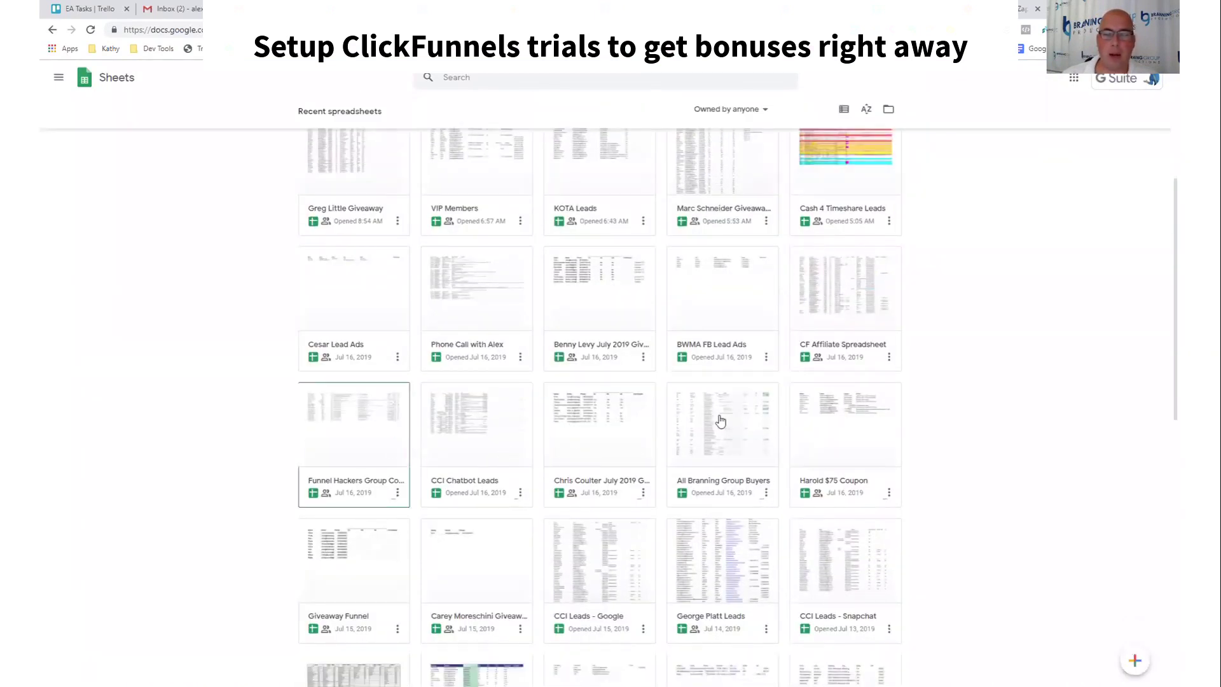
- Open the CF Affiliate Spreadsheet and point out the Trial (row 6) and Startup Plan (row 8) products
{"action": "left_click", "coordinate": [861, 318]}
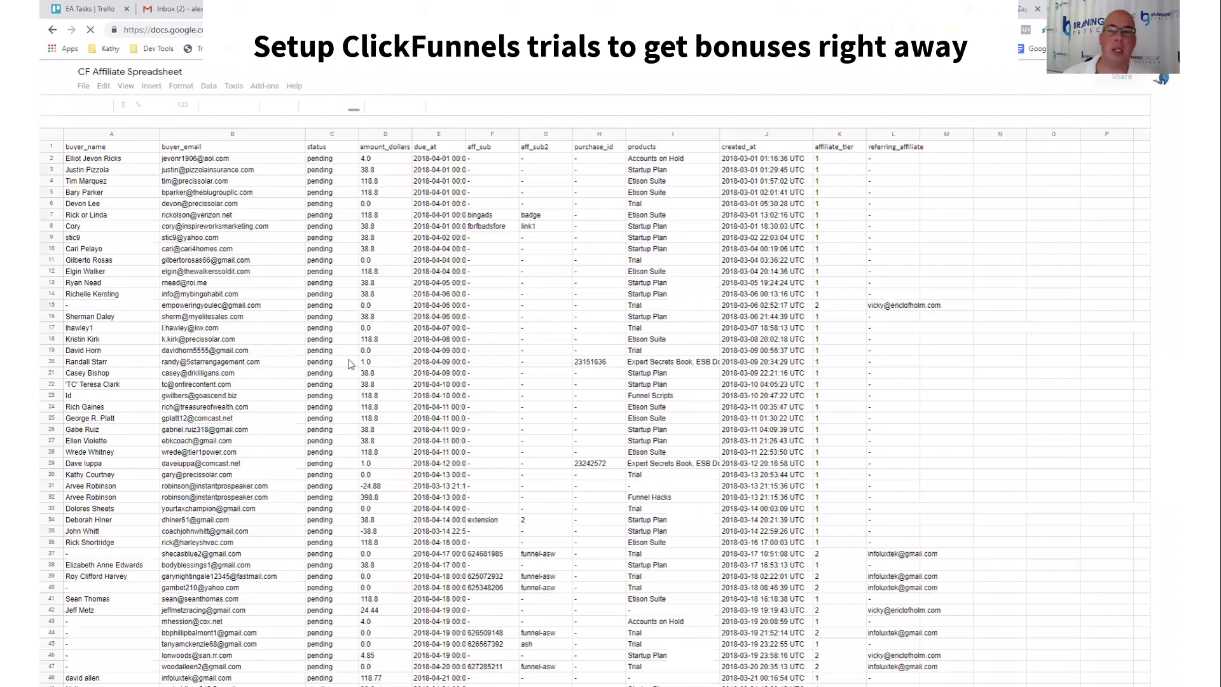
{"action": "scroll", "coordinate": [940, 449], "scroll_direction": "down", "scroll_amount": 3}
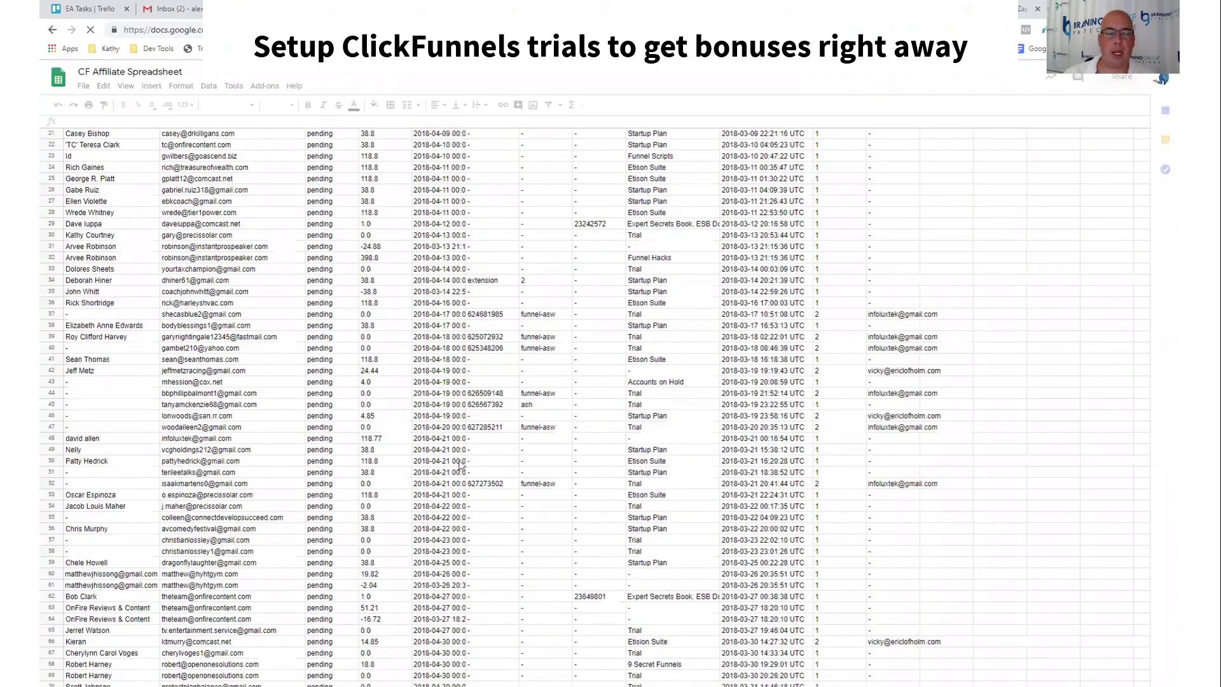
{"action": "scroll", "coordinate": [496, 464], "scroll_direction": "down", "scroll_amount": 3}
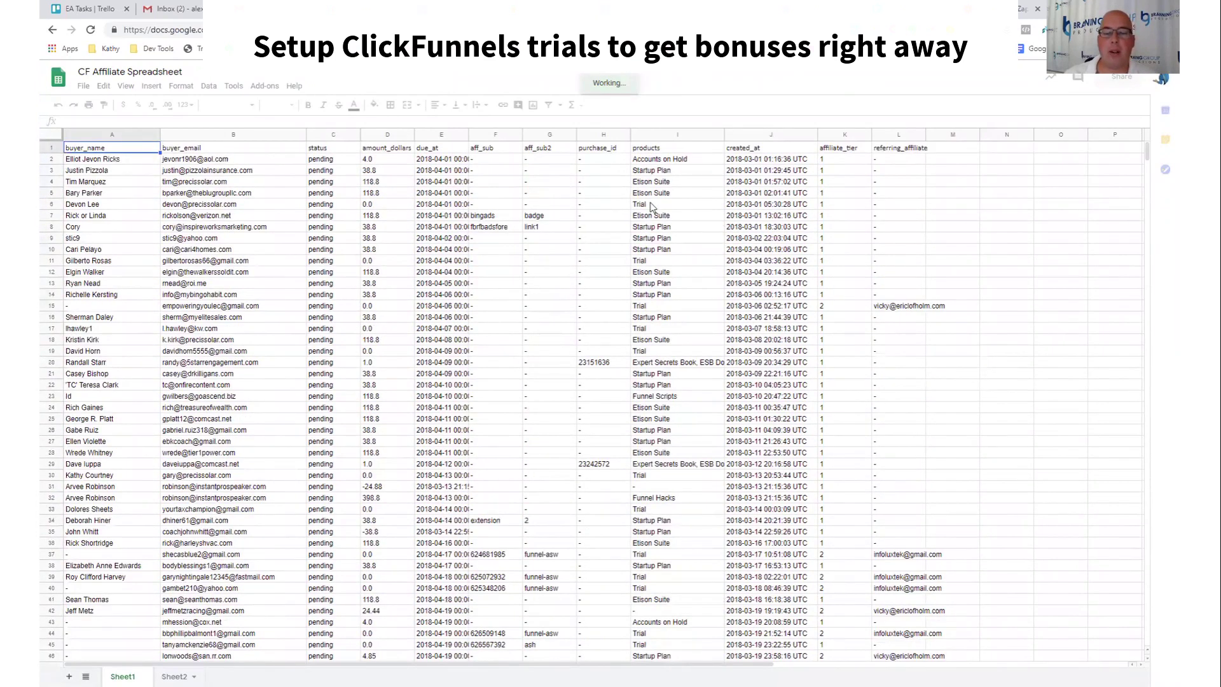
{"action": "left_click", "coordinate": [647, 205]}
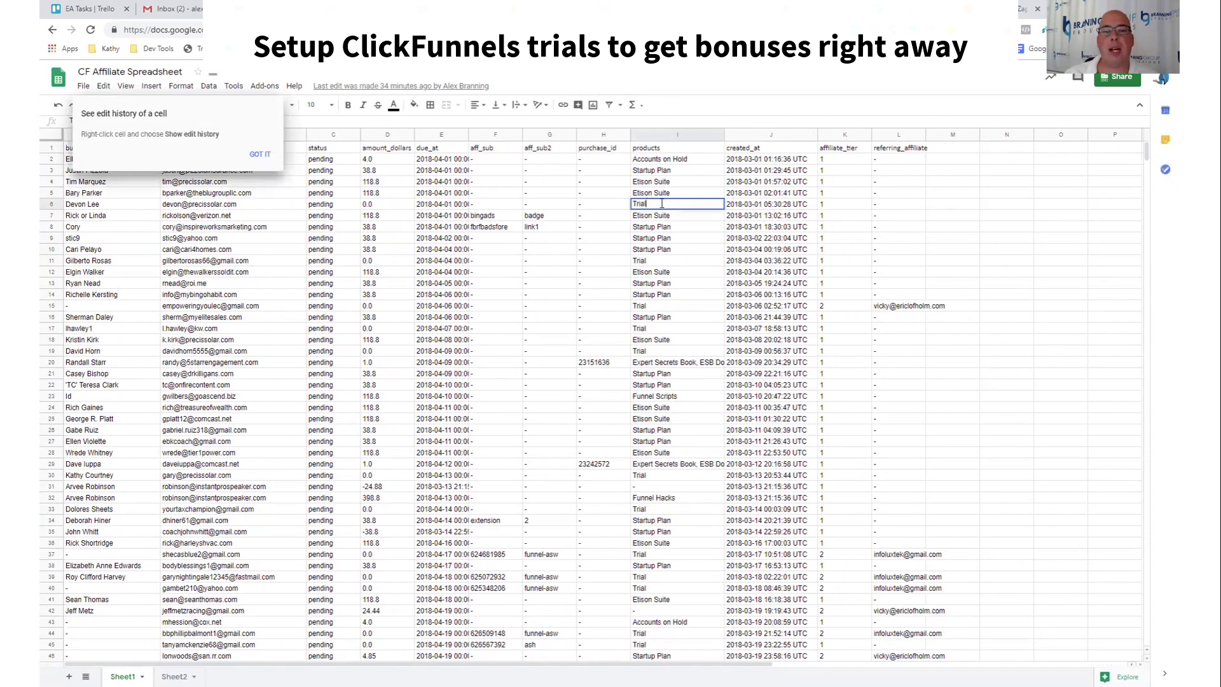
{"action": "left_click", "coordinate": [643, 228]}
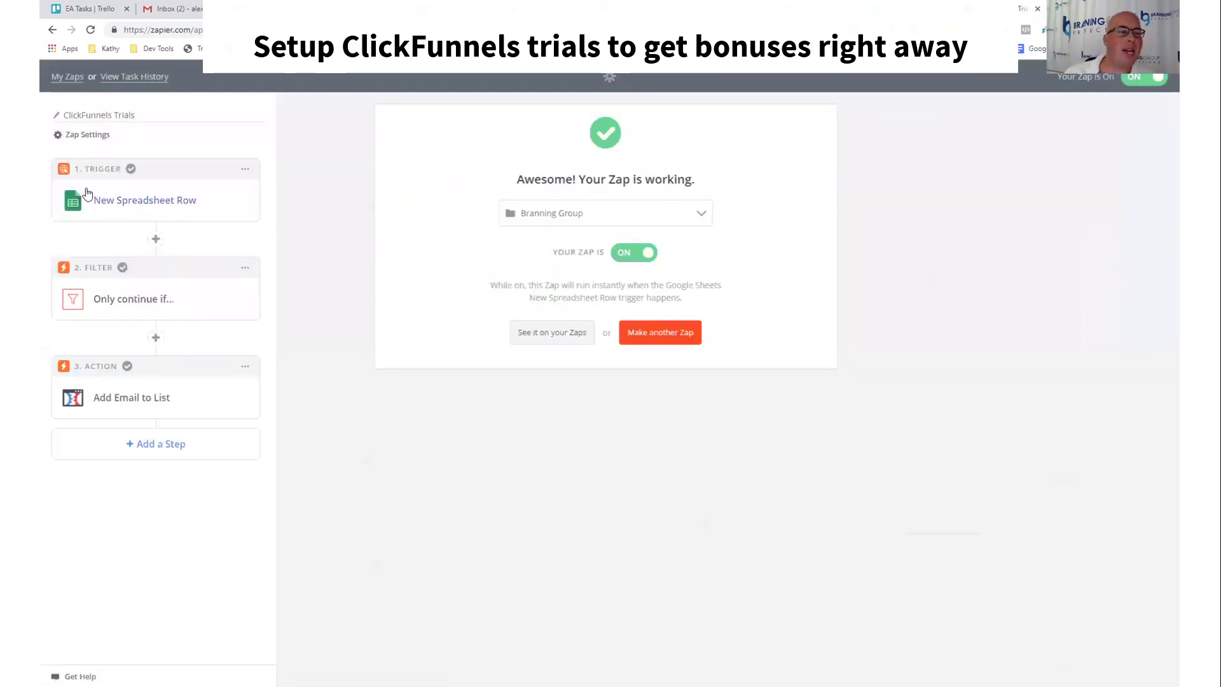
- Show the spreadsheet row trigger's spreadsheet and worksheet settings
{"action": "left_click", "coordinate": [95, 199]}
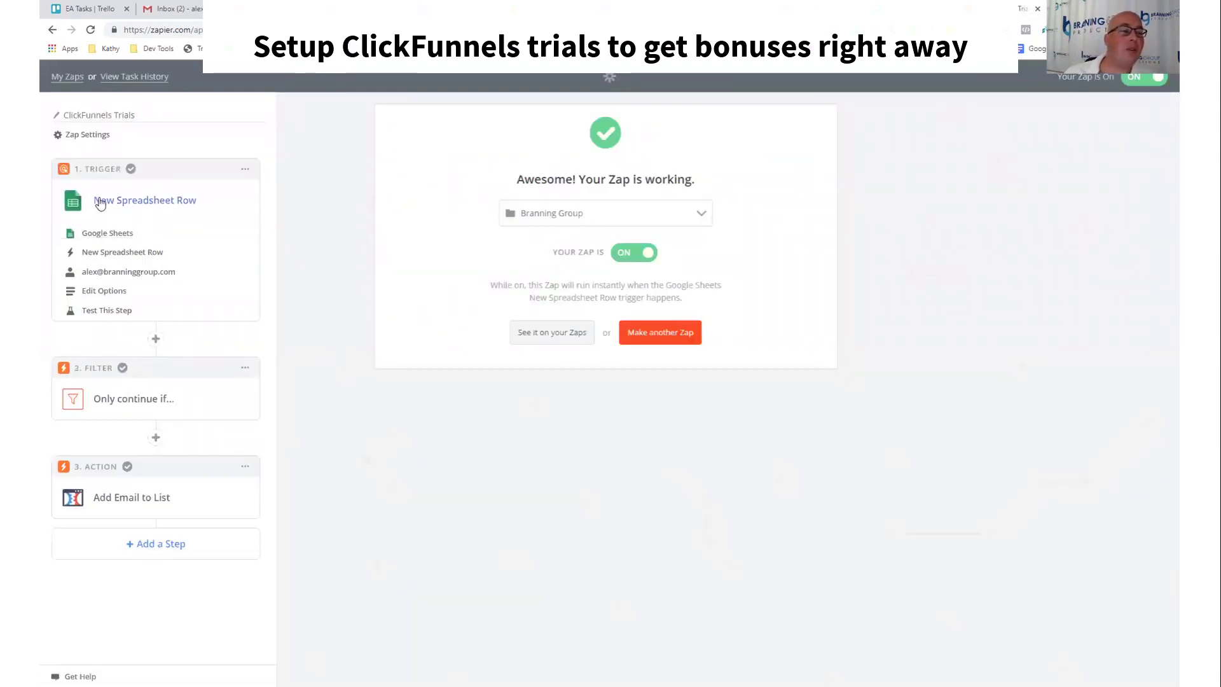
{"action": "left_click", "coordinate": [105, 290]}
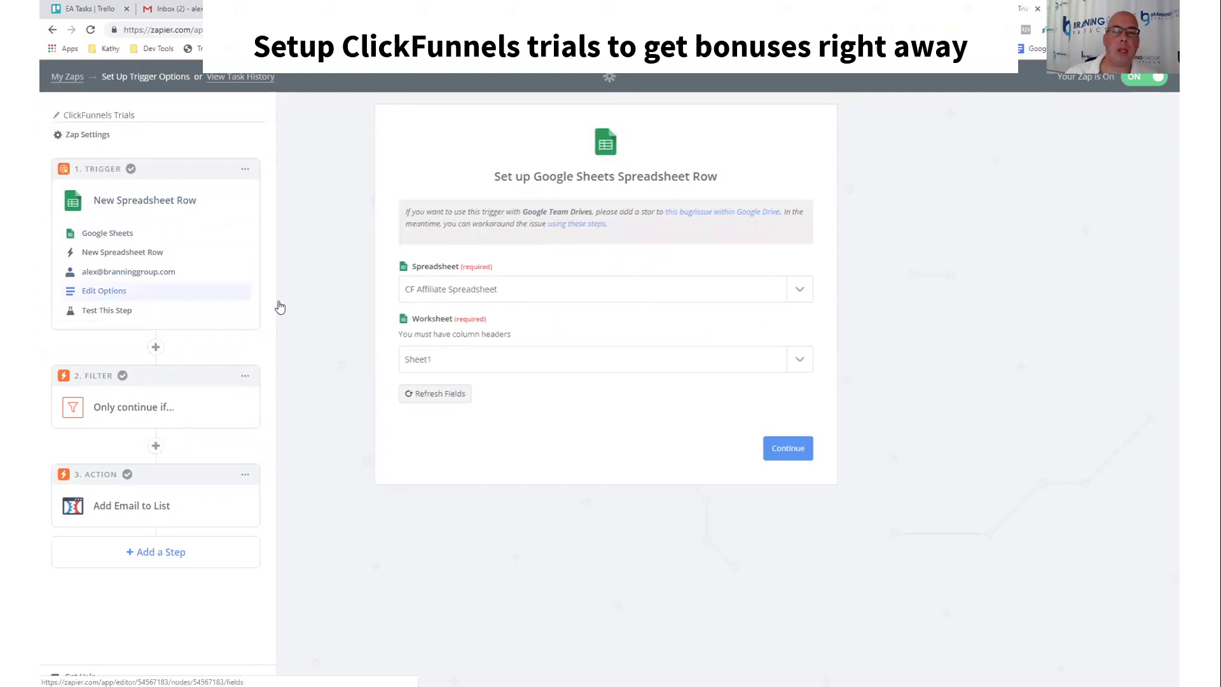
- Show the filter's affiliate_tier 1 and Trial product conditions, then return to the spreadsheet
{"action": "left_click", "coordinate": [154, 408]}
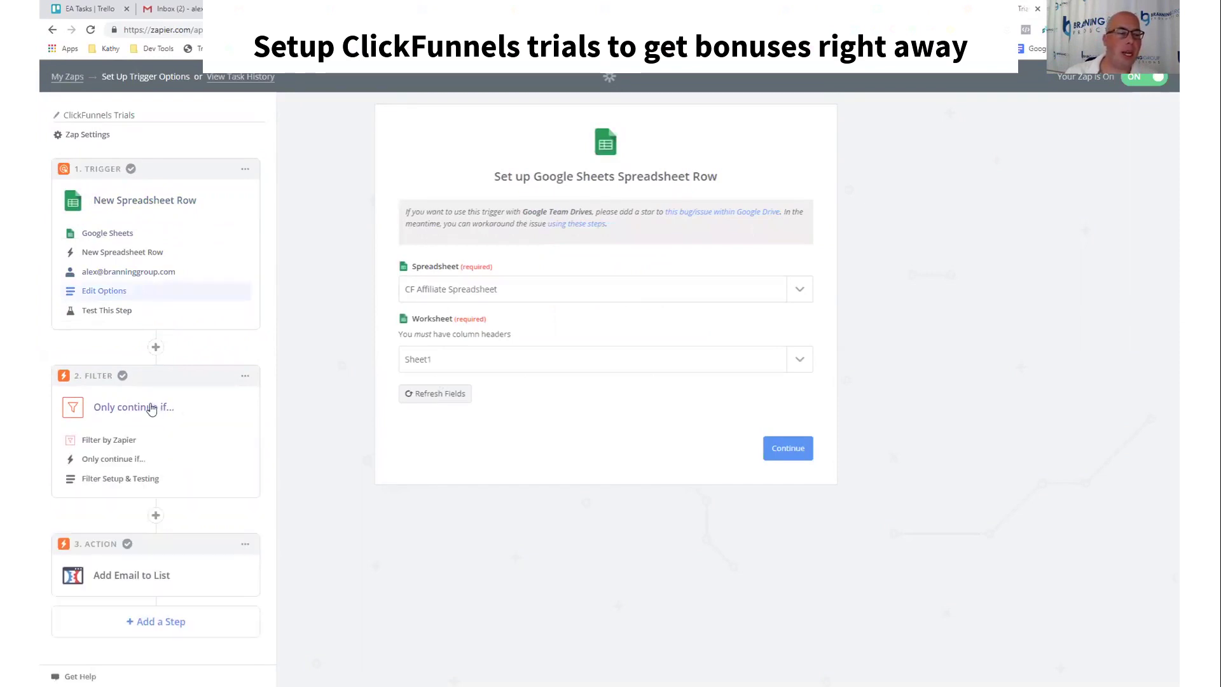
{"action": "left_click", "coordinate": [125, 459]}
{"action": "left_click", "coordinate": [121, 478]}
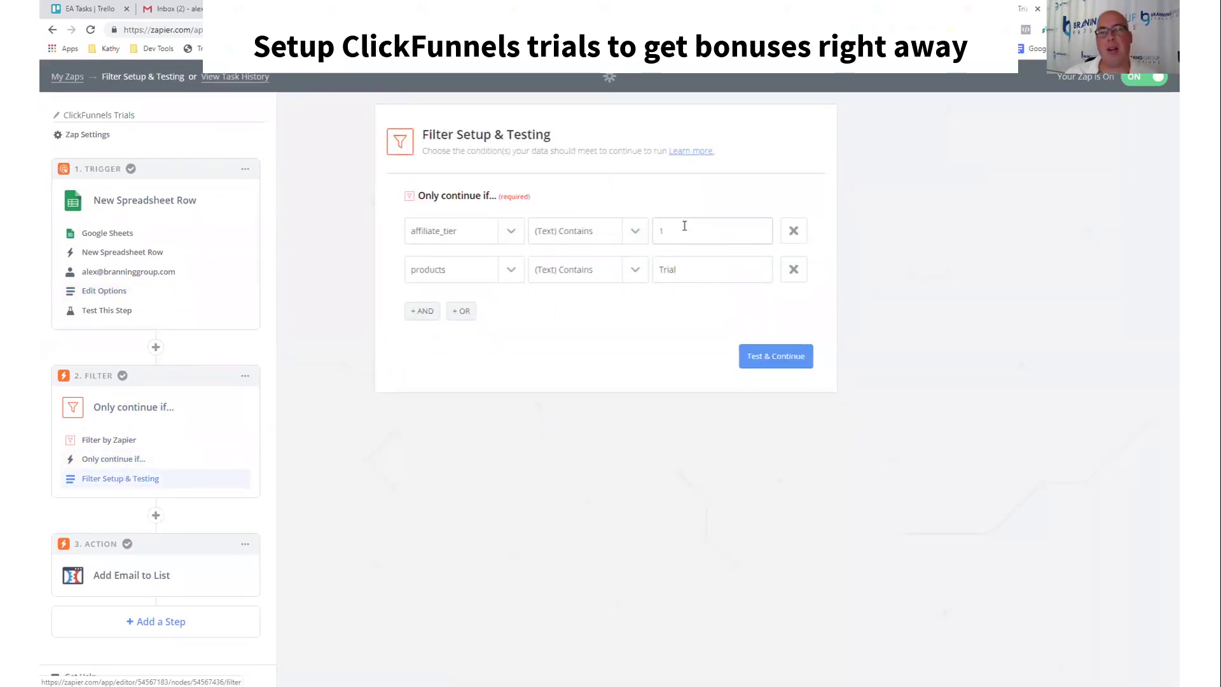
{"action": "key", "text": "ctrl+Tab"}
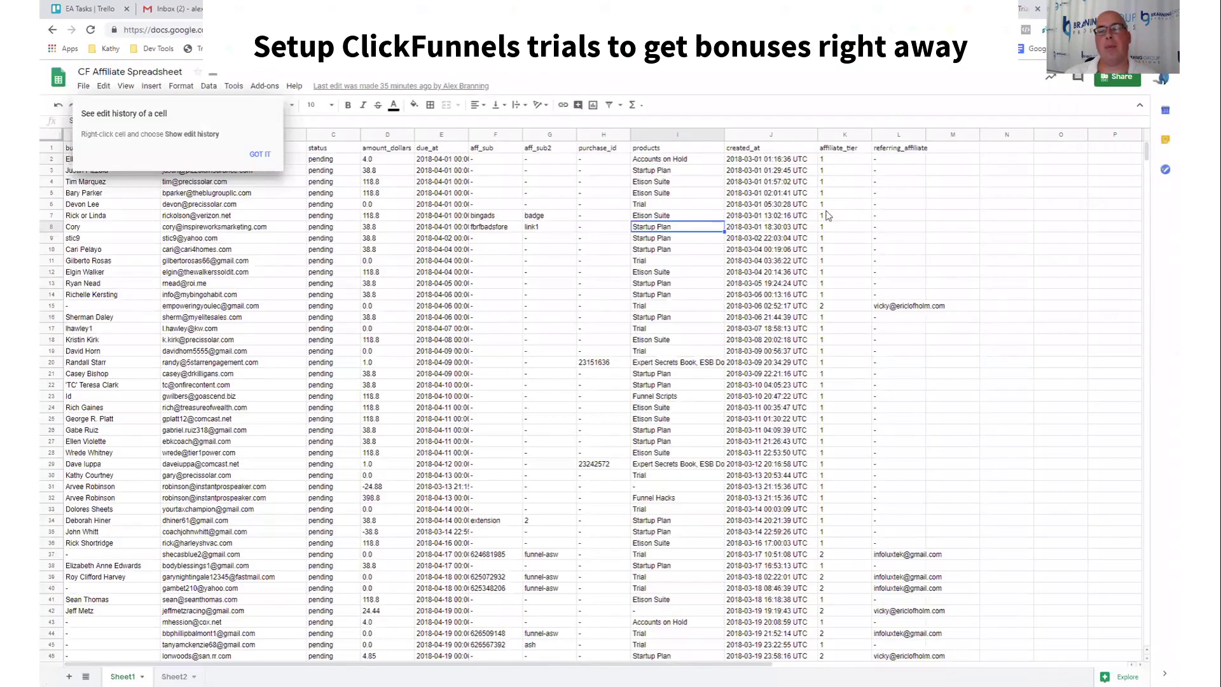
- Highlight row 15's Trial purchase through its affiliate tier of 2
{"action": "left_click", "coordinate": [676, 306]}
{"action": "left_click_drag", "start_coordinate": [847, 307], "coordinate": [644, 313]}
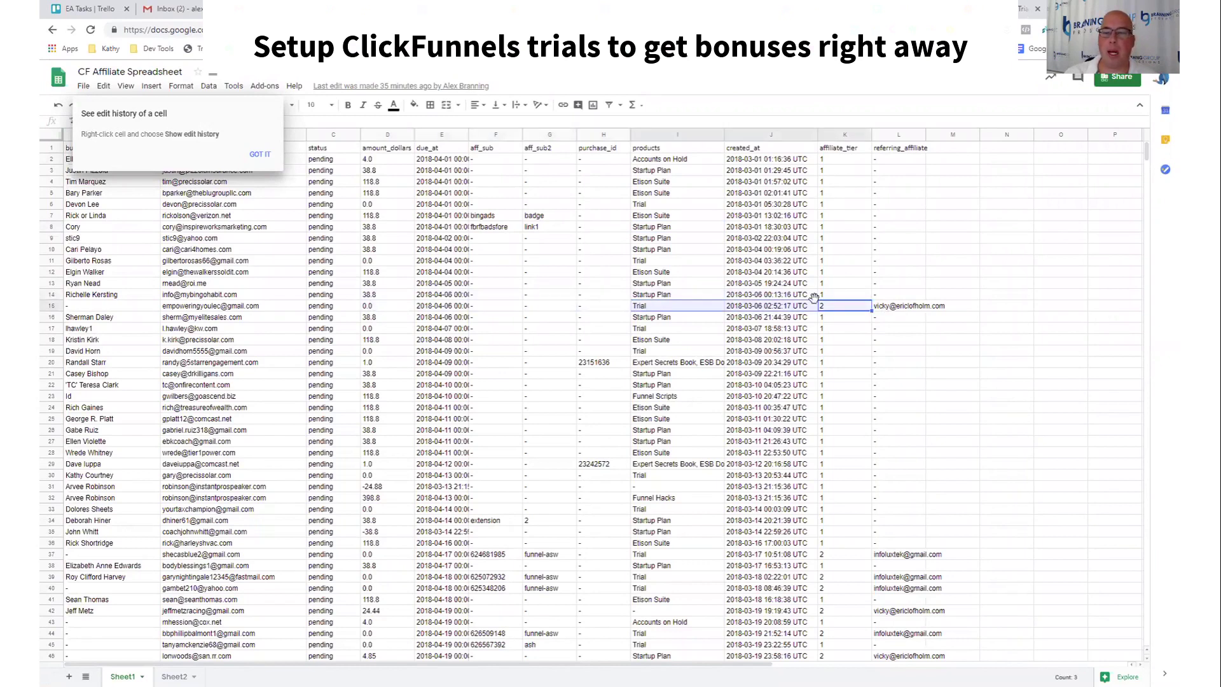
{"action": "left_click", "coordinate": [830, 309]}
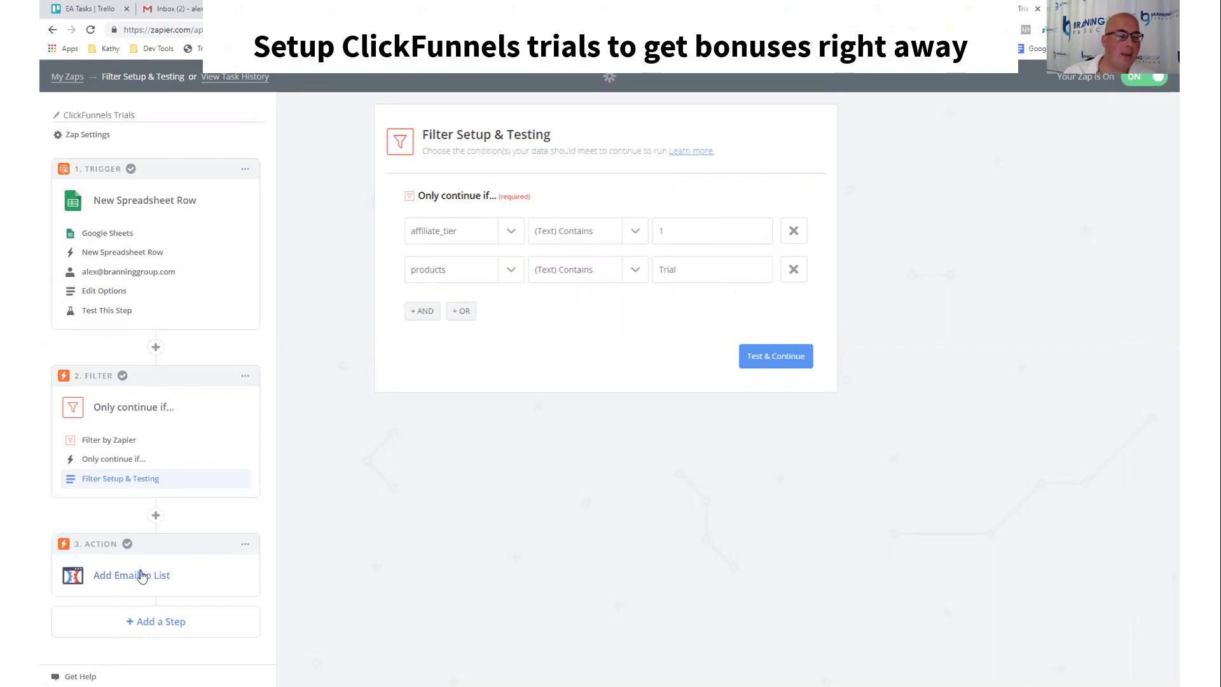
- Show the Add Email to List action's list 224177 settings and its successful test results
{"action": "left_click", "coordinate": [140, 576]}
{"action": "scroll", "coordinate": [144, 605], "scroll_direction": "down", "scroll_amount": 1}
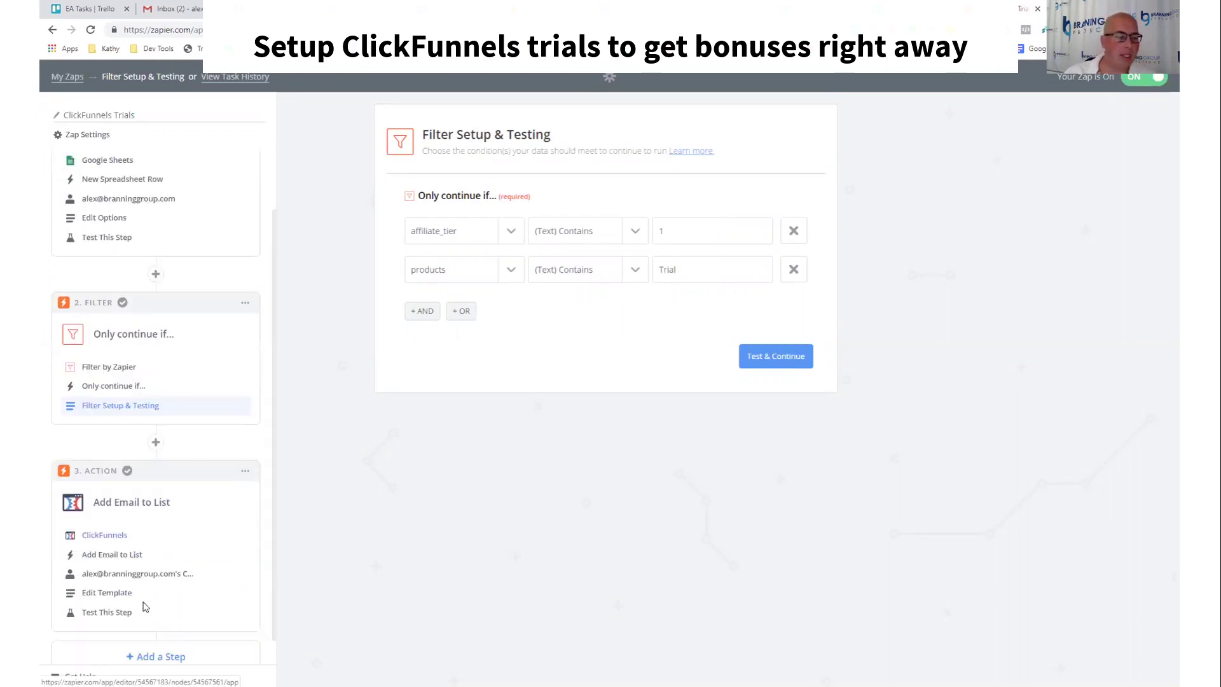
{"action": "left_click", "coordinate": [109, 570]}
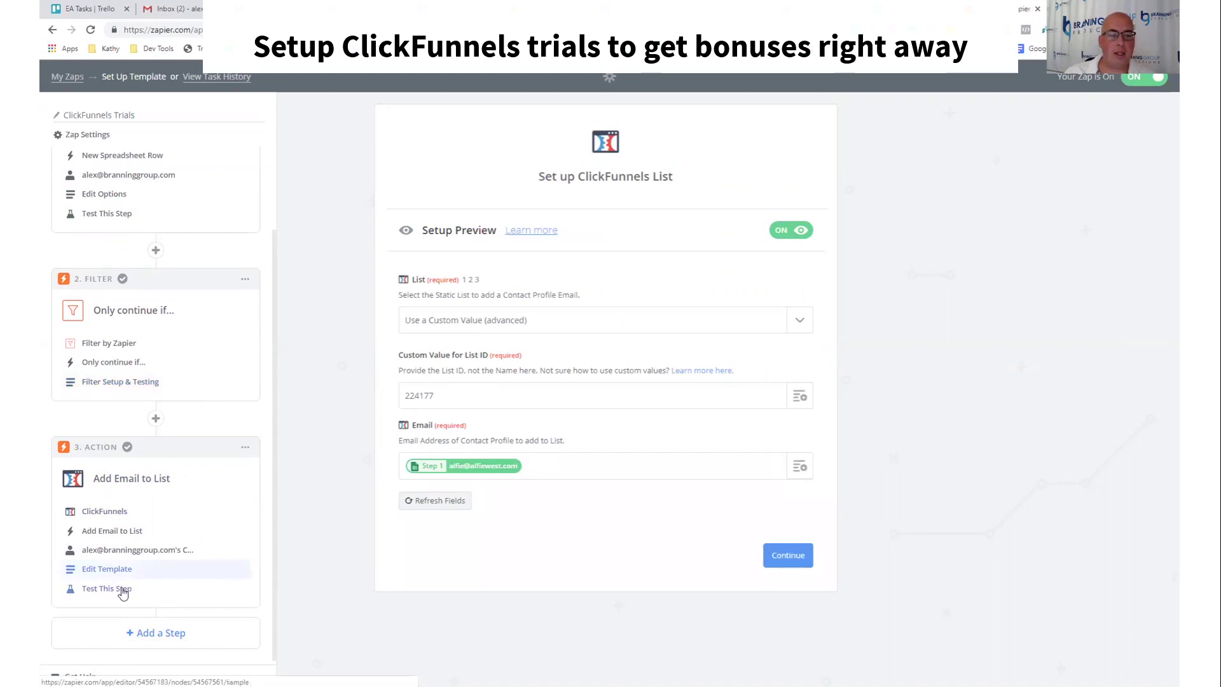
{"action": "left_click", "coordinate": [122, 589]}
{"action": "scroll", "coordinate": [617, 431], "scroll_direction": "down", "scroll_amount": 1}
{"action": "scroll", "coordinate": [539, 464], "scroll_direction": "down", "scroll_amount": 5}
{"action": "scroll", "coordinate": [538, 465], "scroll_direction": "down", "scroll_amount": 2}
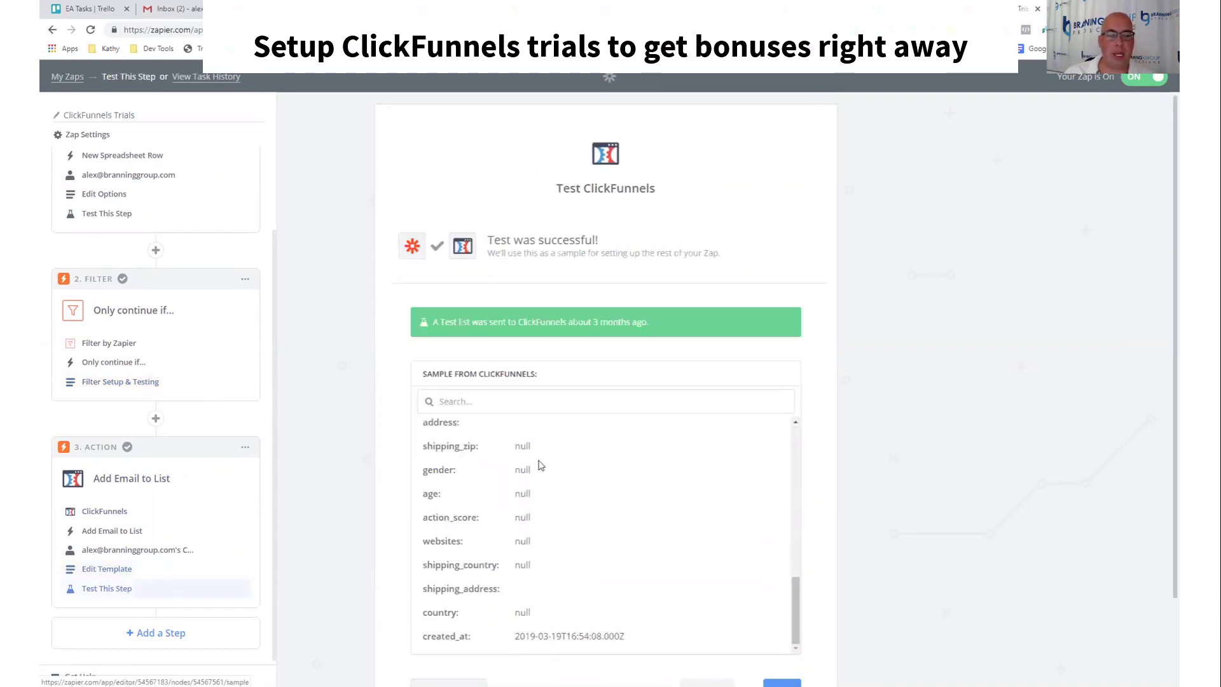
{"action": "scroll", "coordinate": [539, 465], "scroll_direction": "up", "scroll_amount": 5}
{"action": "scroll", "coordinate": [538, 464], "scroll_direction": "up", "scroll_amount": 2}
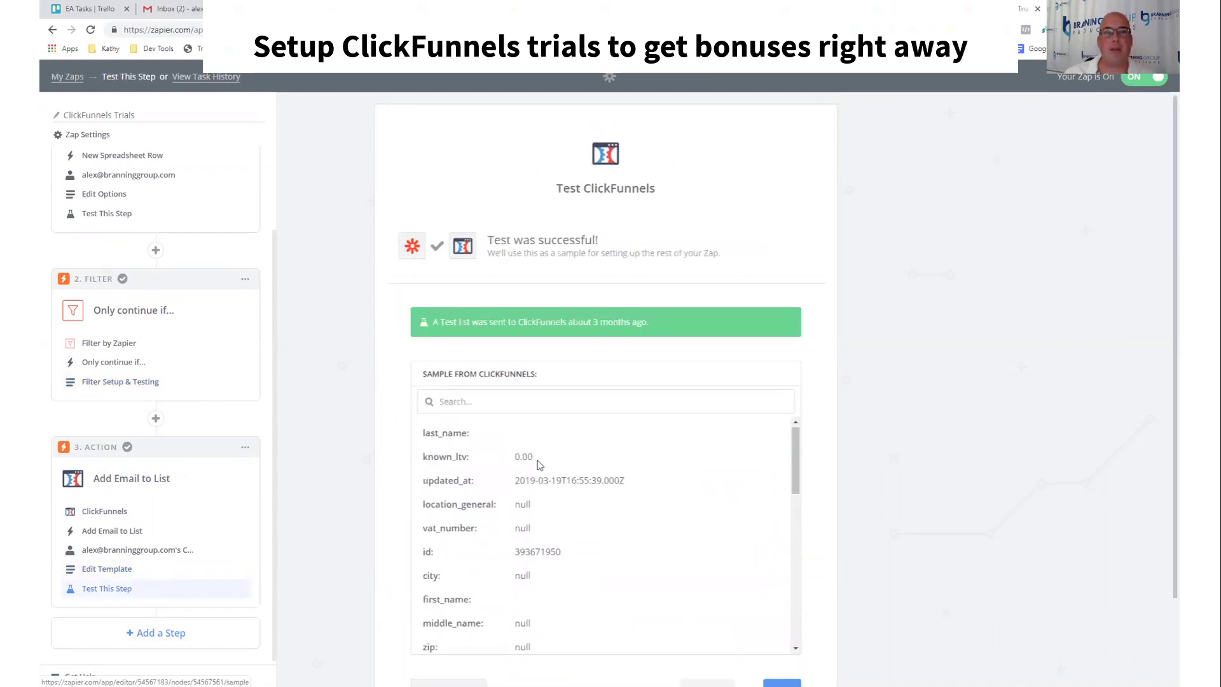